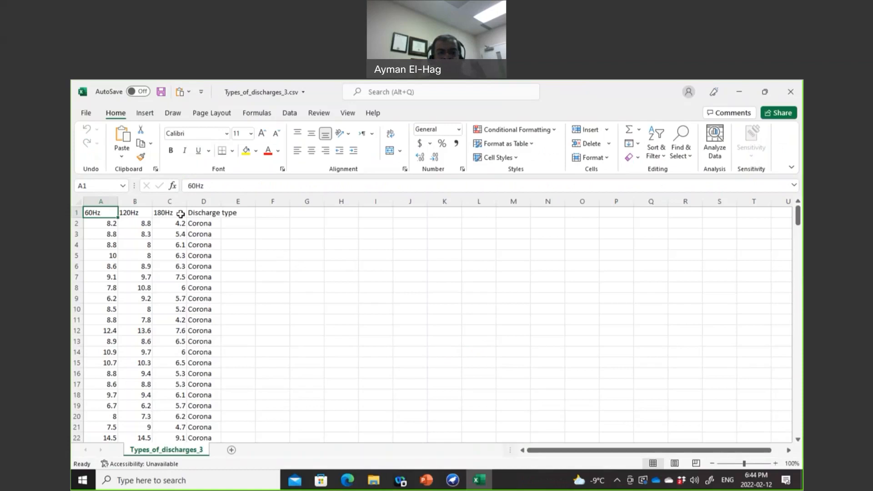
Step: Check the Discharge type and 60Hz columns and find where the Corona rows end
click(212, 216)
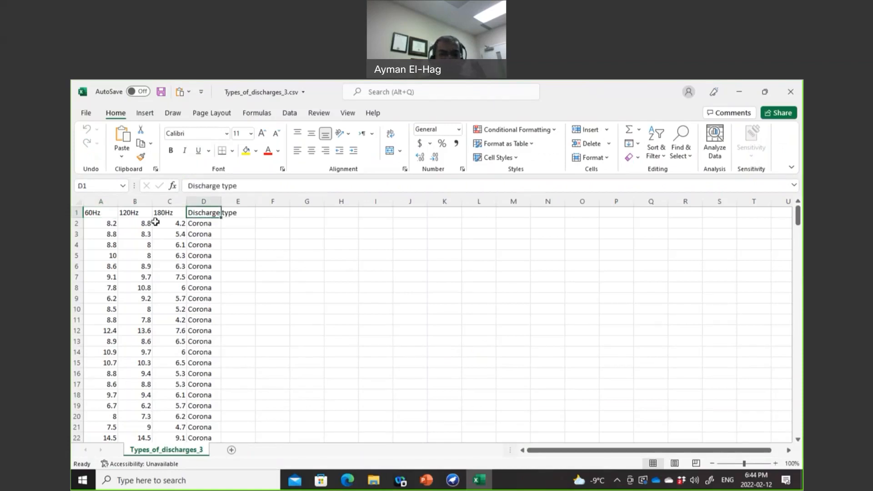
click(100, 215)
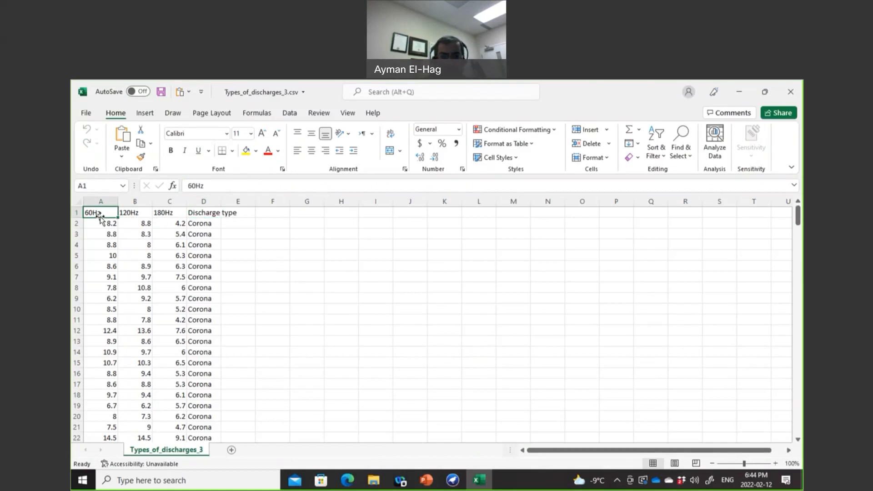
key(Down)
key(Down)
key(Down)
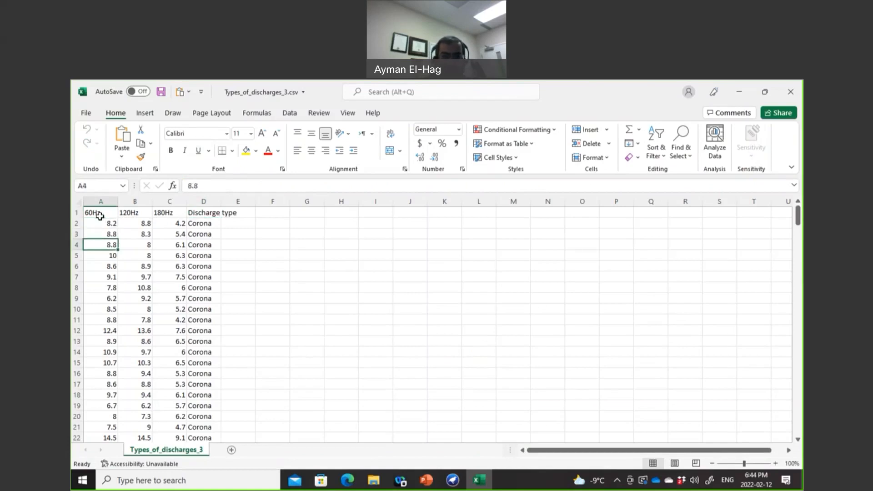
key(Page_Down)
key(Page_Down)
key(Page_Down)
key(Page_Down)
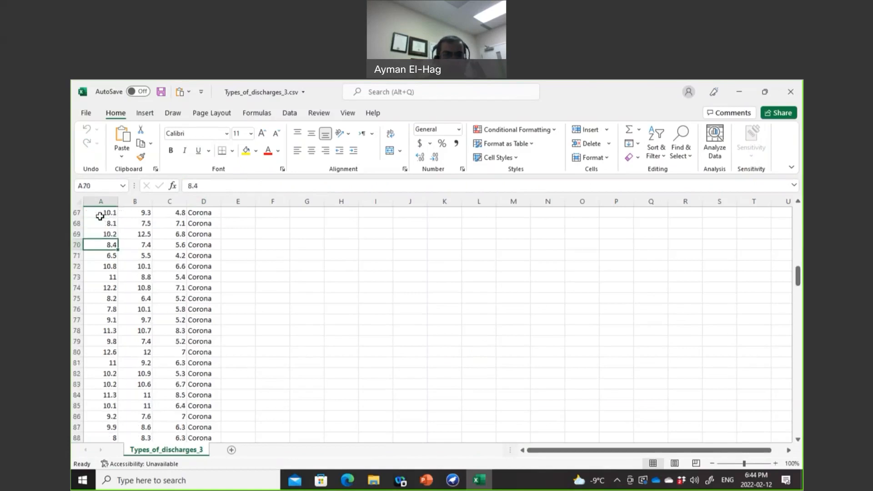
click(111, 343)
click(200, 344)
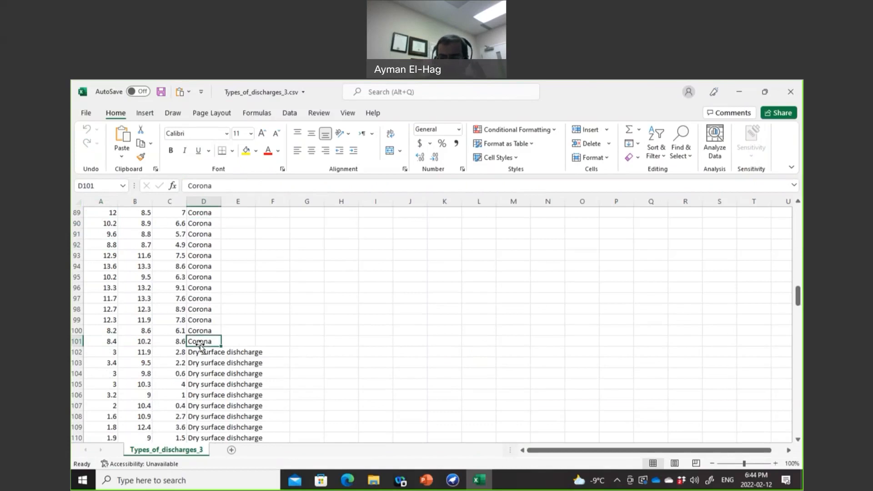
Step: Locate the boundary between the Dry and Wet surface discharge rows
key(Page_Down)
key(Page_Down)
key(Page_Down)
key(Page_Down)
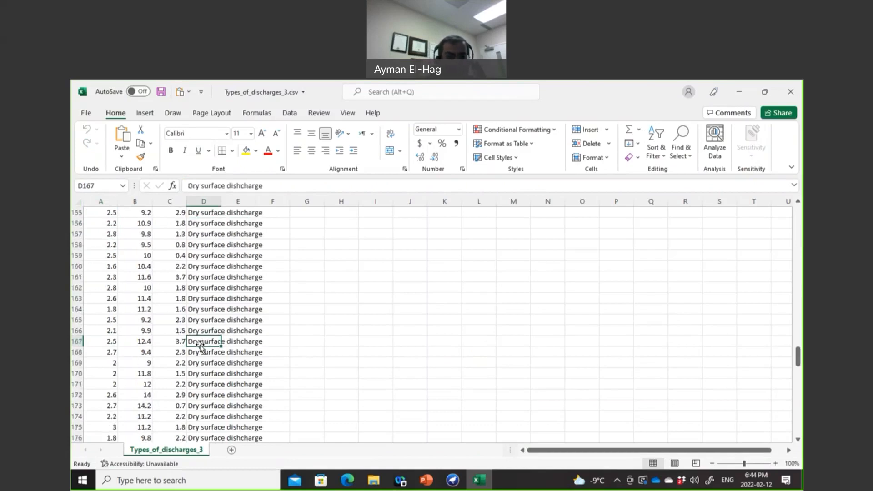
key(Page_Down)
key(Page_Down)
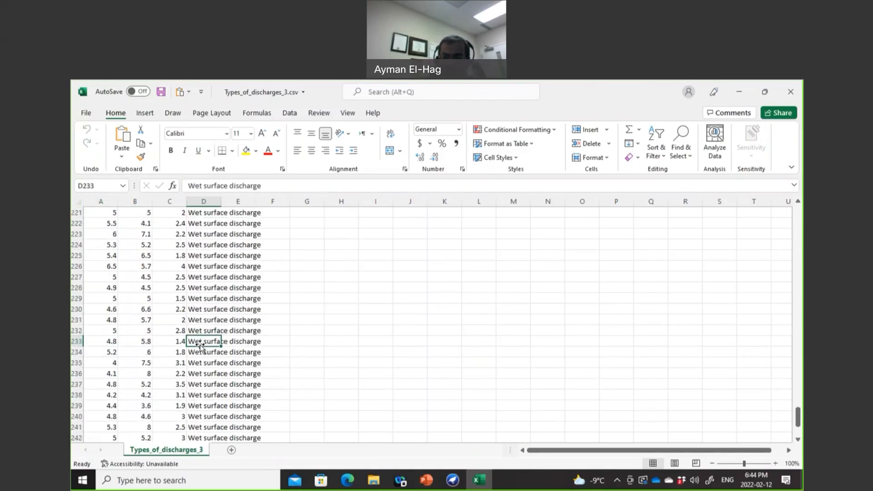
key(Page_Up)
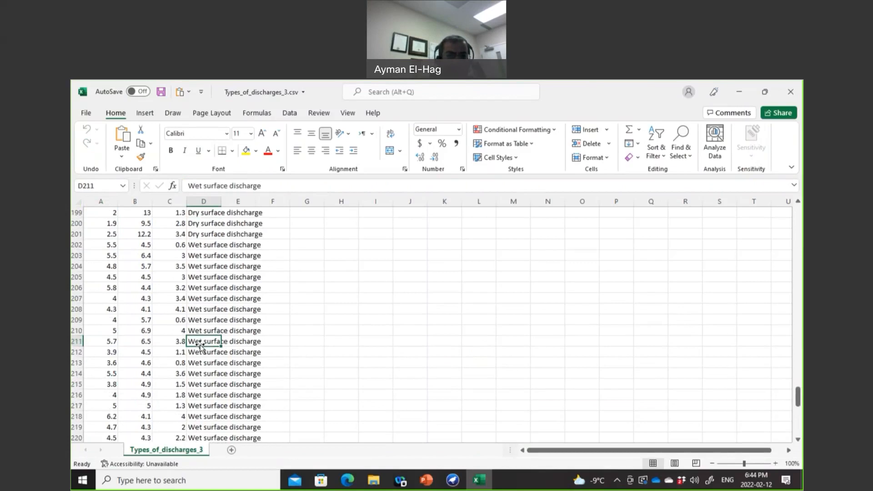
click(77, 233)
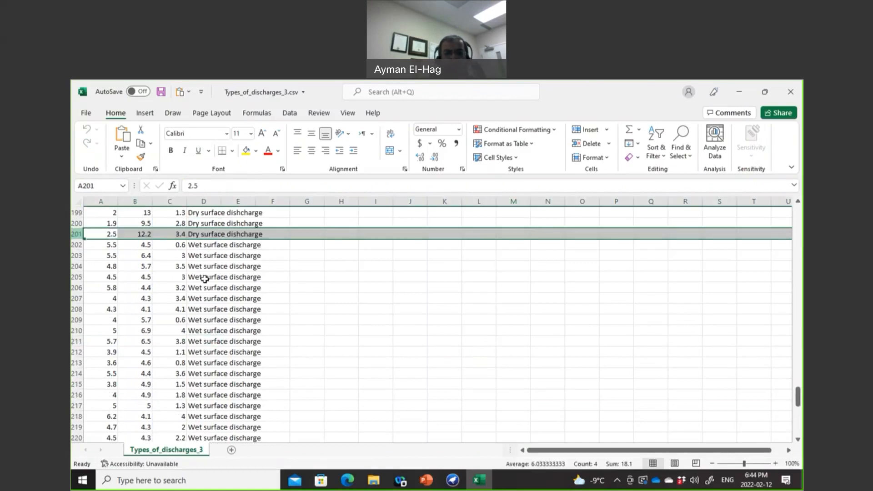
click(212, 248)
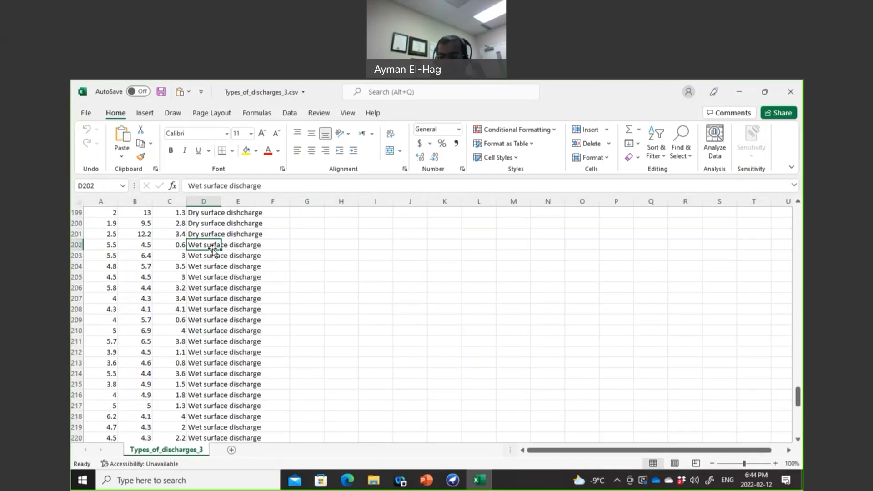
key(Page_Down)
key(Page_Down)
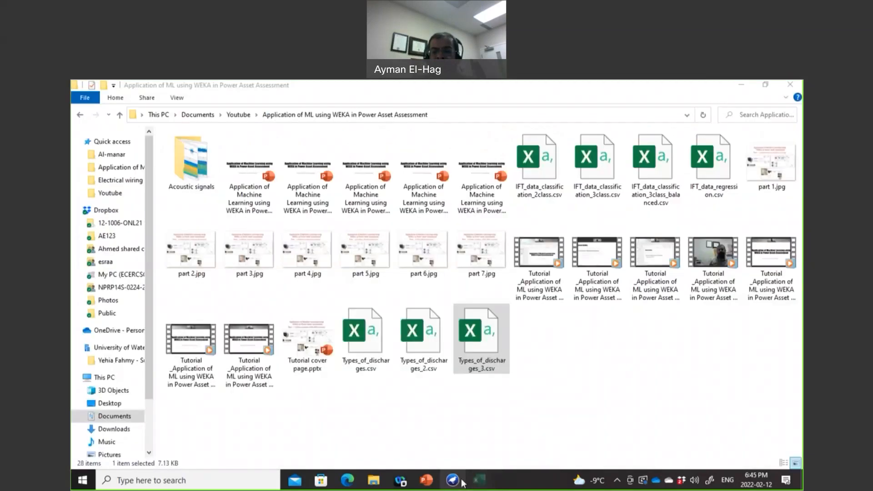
Step: Launch Weka Explorer and browse to the Youtube > Application of ML using WEKA folder
click(459, 481)
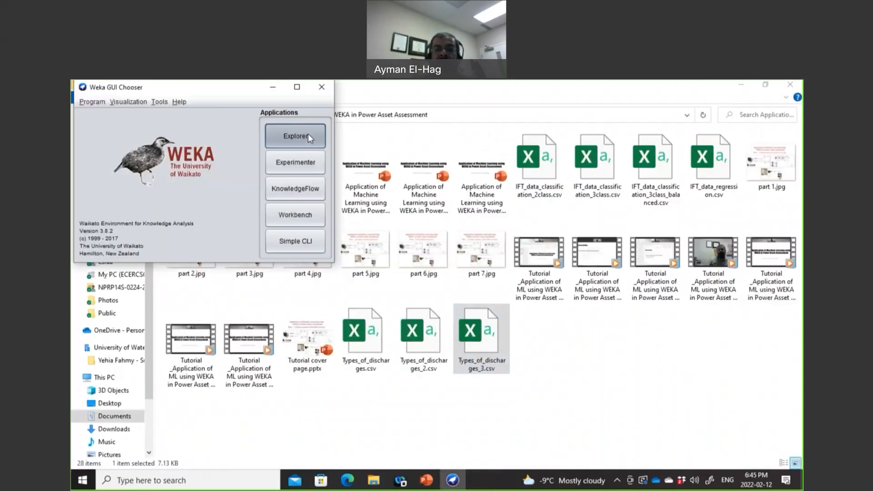
click(308, 136)
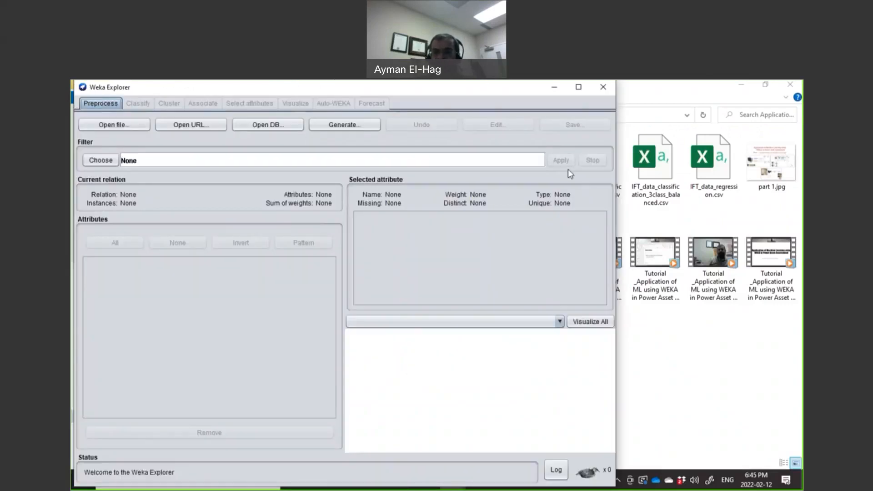
click(126, 126)
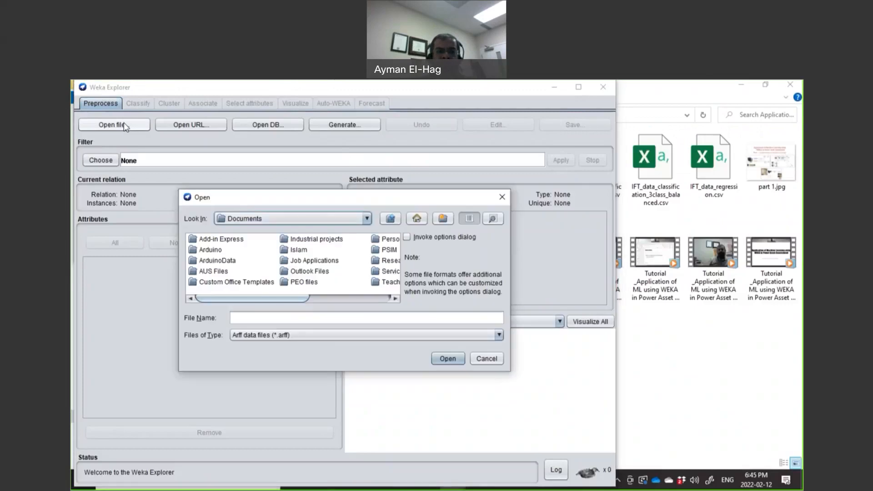
click(399, 300)
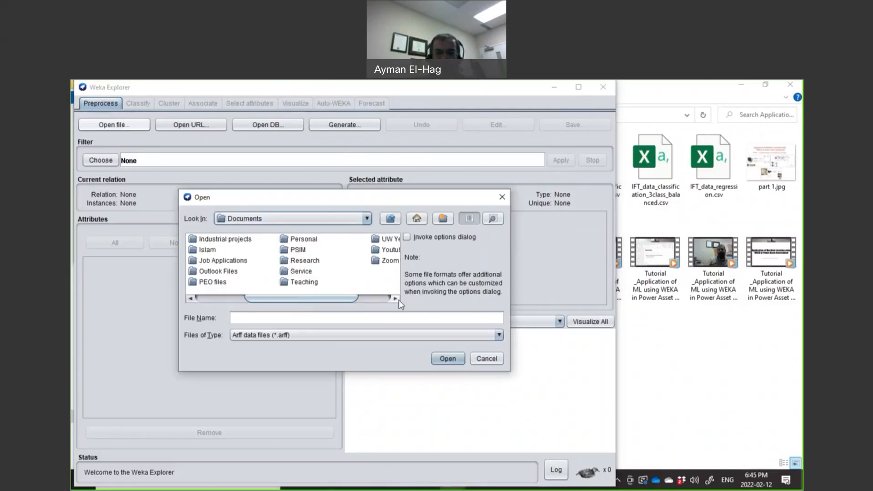
click(392, 250)
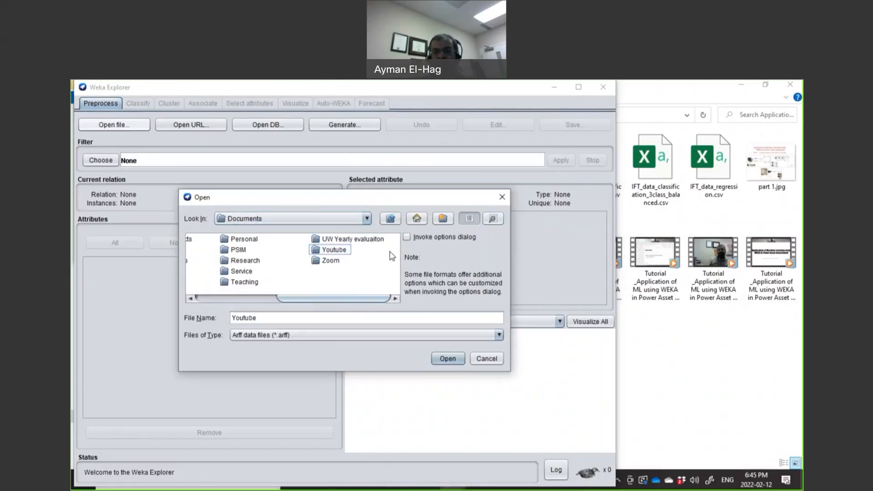
double_click(312, 250)
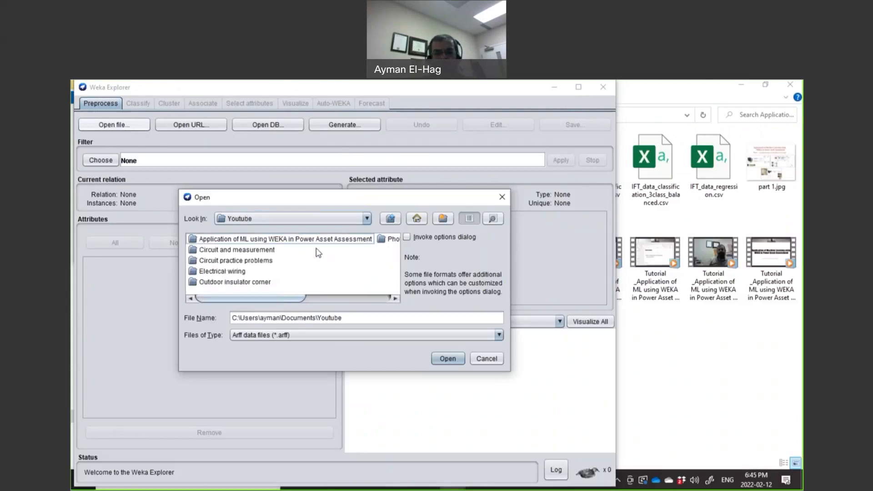
double_click(292, 239)
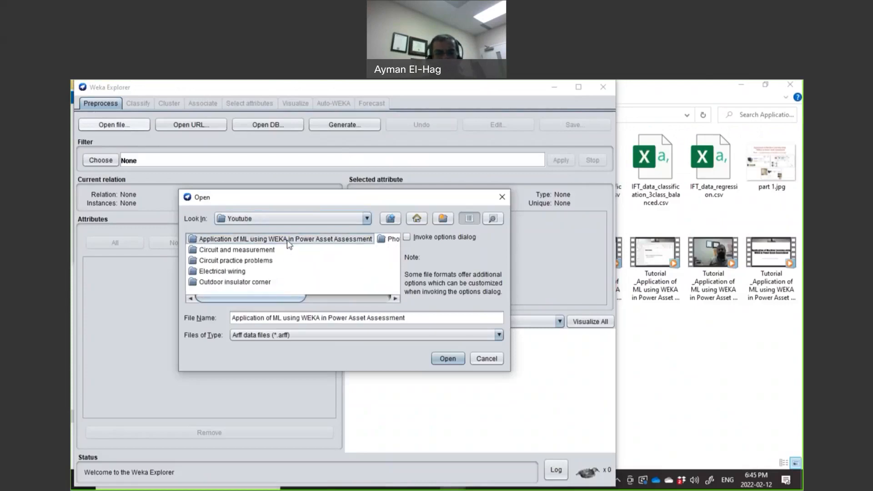
Step: Switch the file type to CSV and load Types_of_discharges_3.csv
click(309, 336)
click(282, 389)
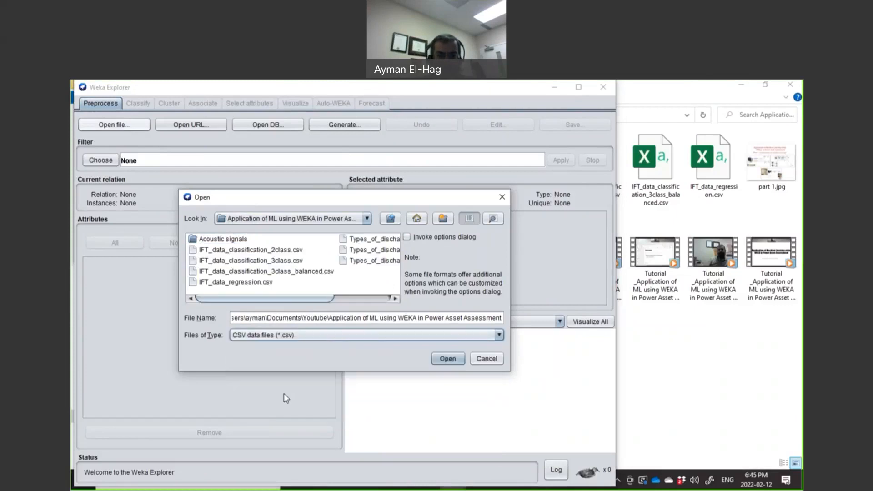
click(386, 260)
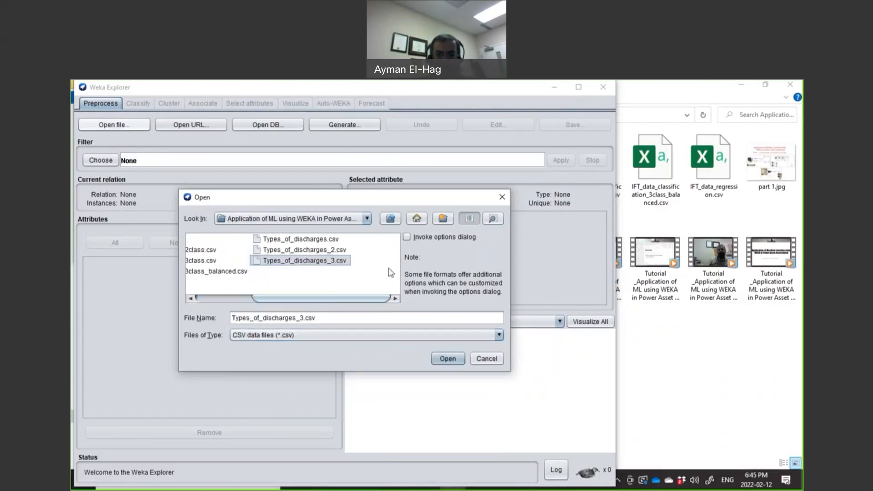
click(448, 360)
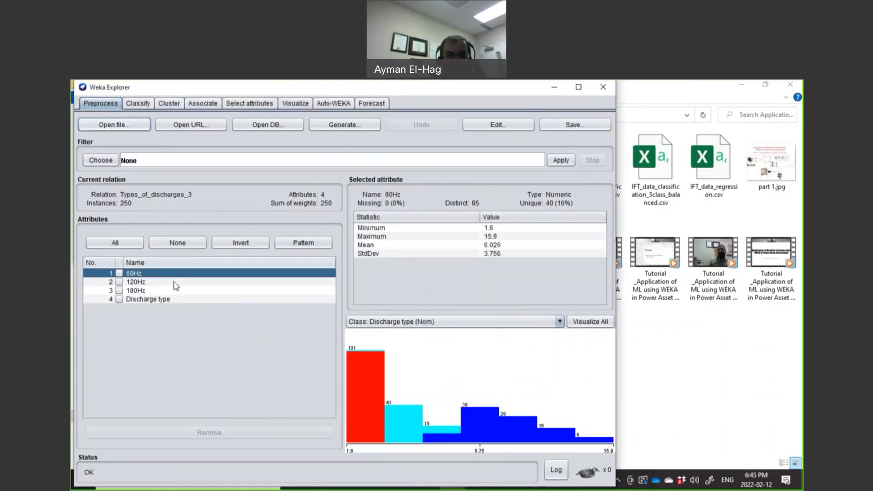
Step: Review the 120Hz, 180Hz and Discharge type class statistics, then go to Classify
click(145, 283)
click(144, 291)
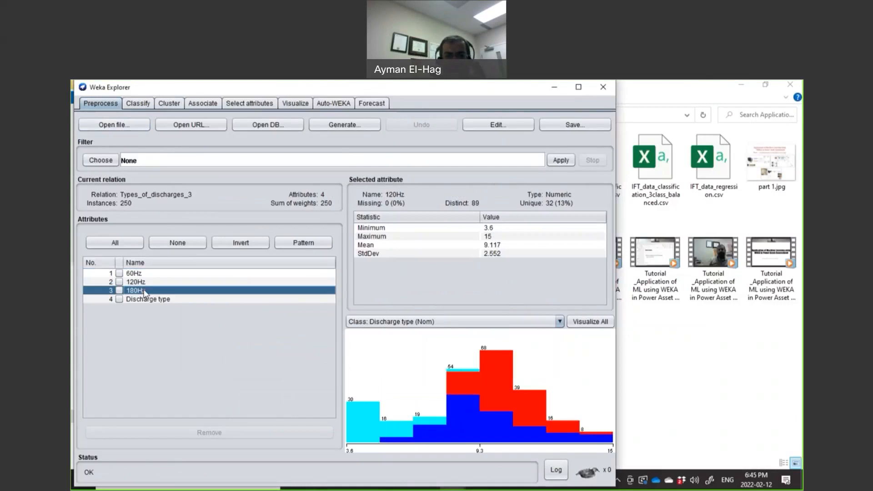
click(146, 301)
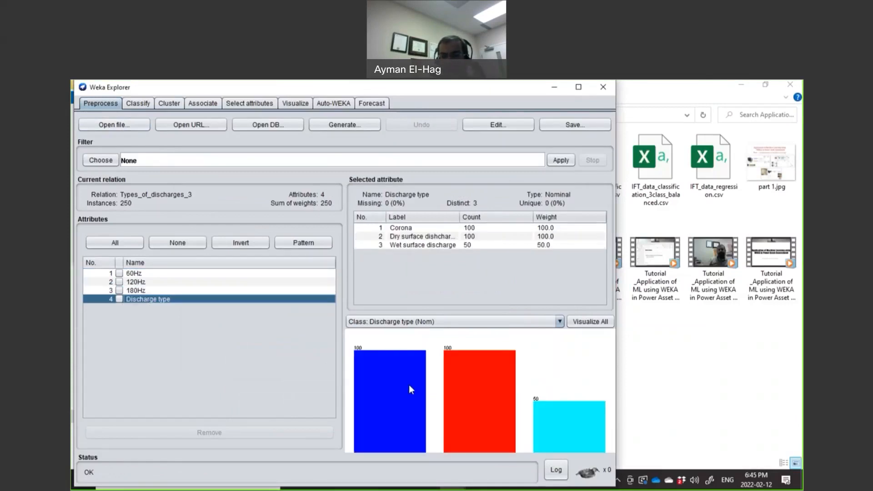
mouse_move(406, 386)
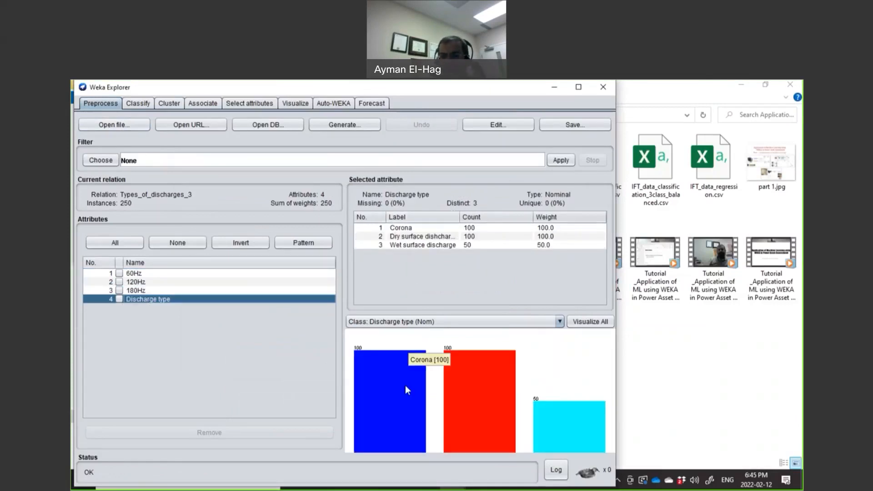
mouse_move(470, 410)
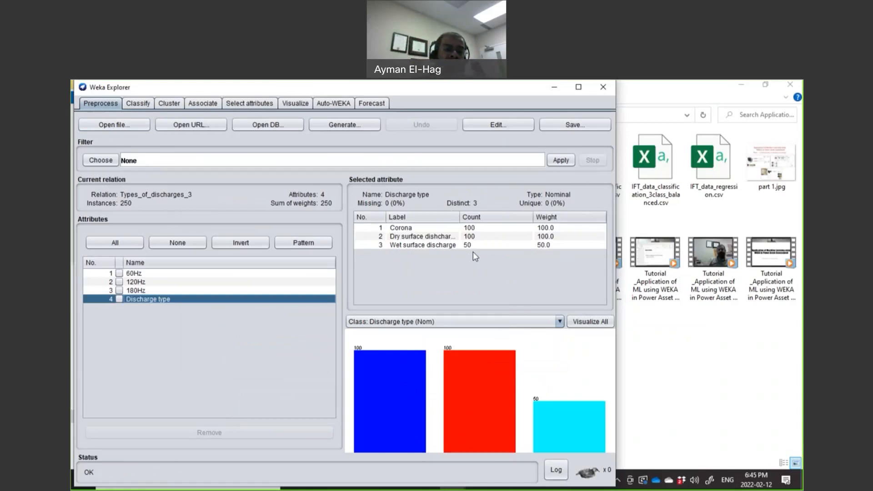
click(137, 105)
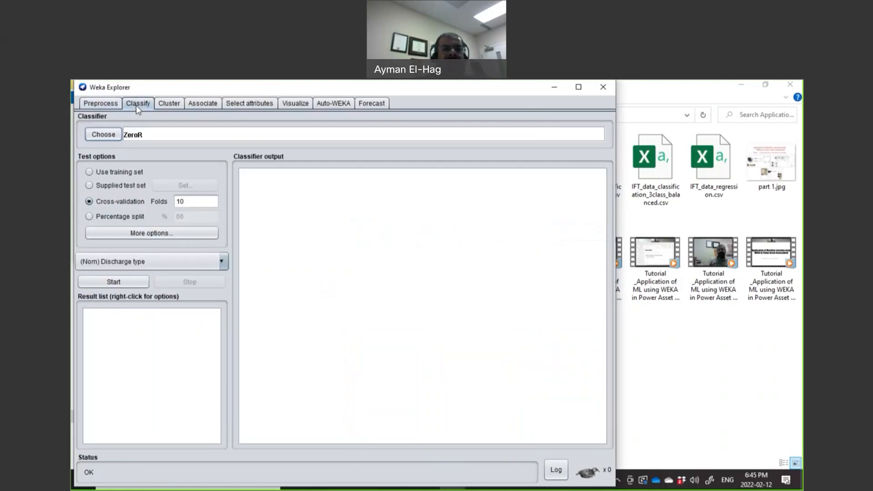
Step: Run MultilayerPerceptron with hiddenLayers 1 under 10-fold cross-validation, scoring 95.6%
click(103, 134)
click(107, 208)
click(108, 167)
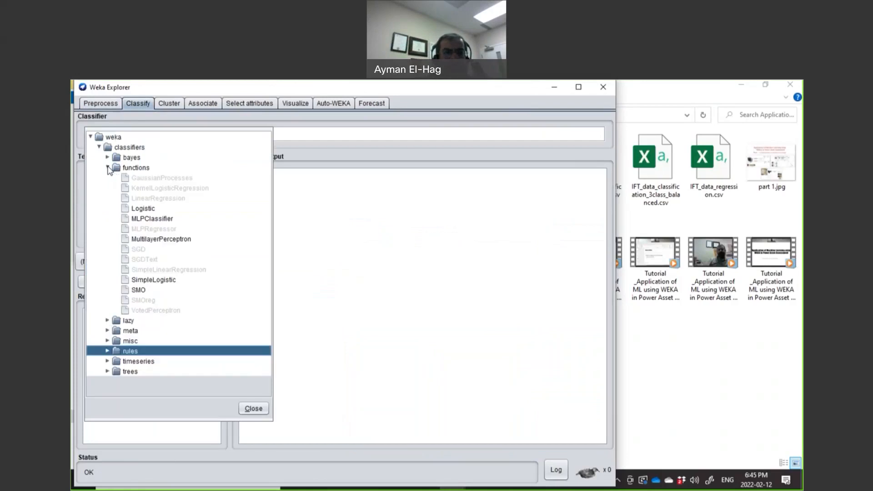
click(152, 240)
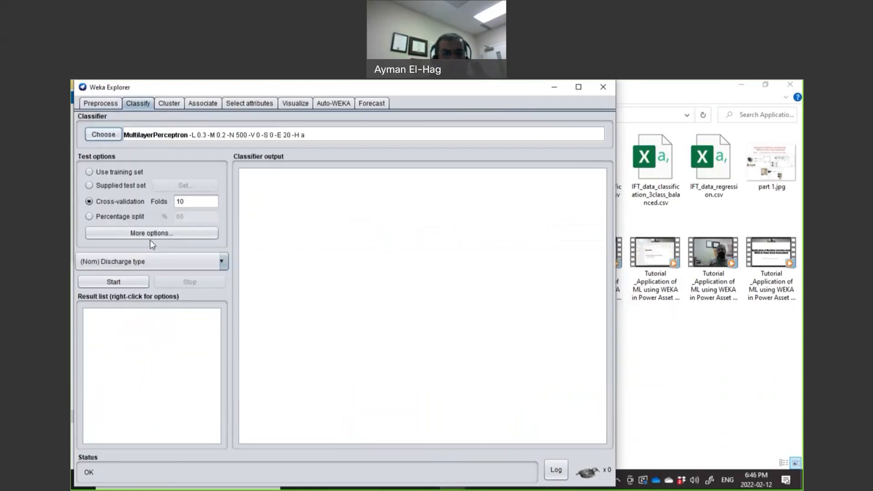
click(188, 138)
double_click(319, 308)
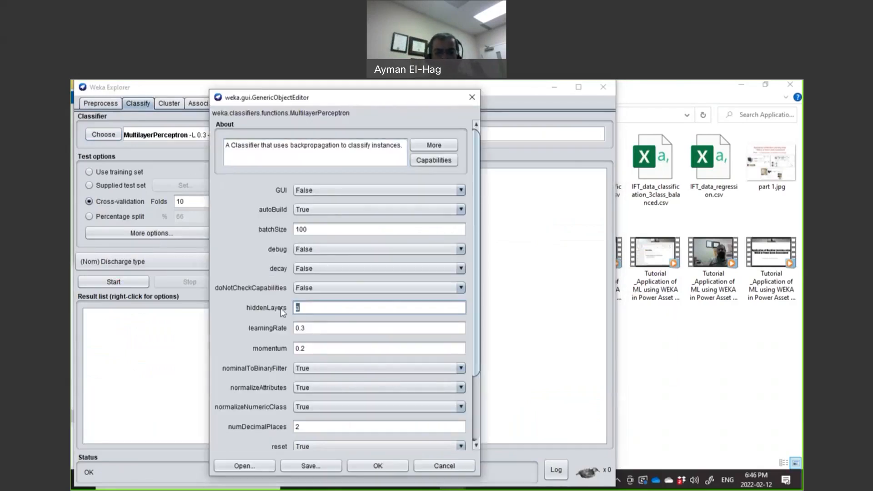
click(389, 470)
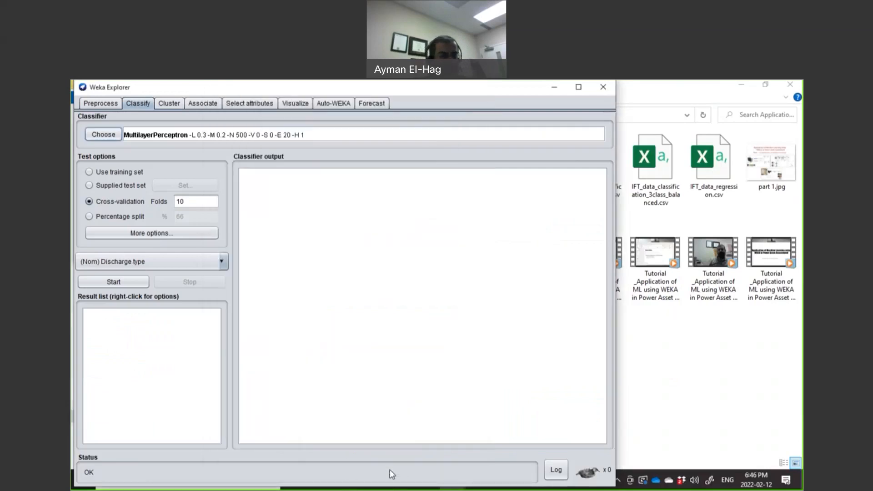
click(142, 285)
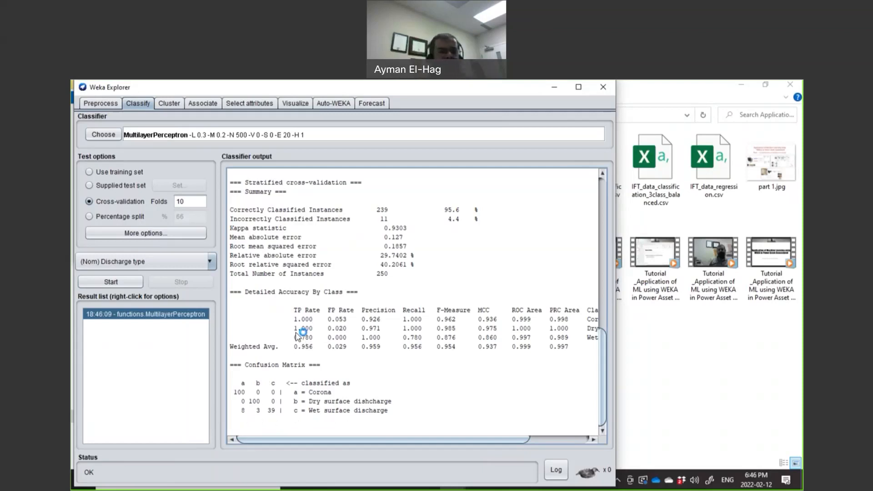
Step: Change hiddenLayers to 2 and rerun MultilayerPerceptron, getting 245 of 250 correct
click(185, 136)
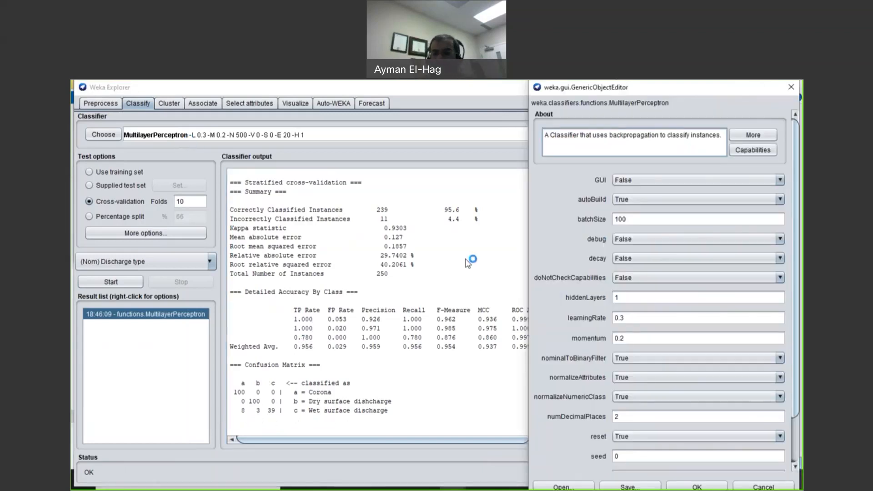
double_click(615, 298)
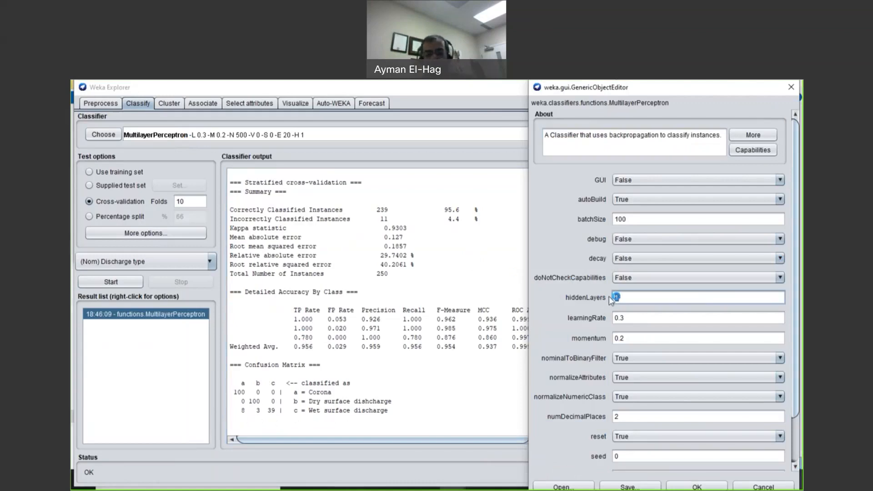
click(792, 89)
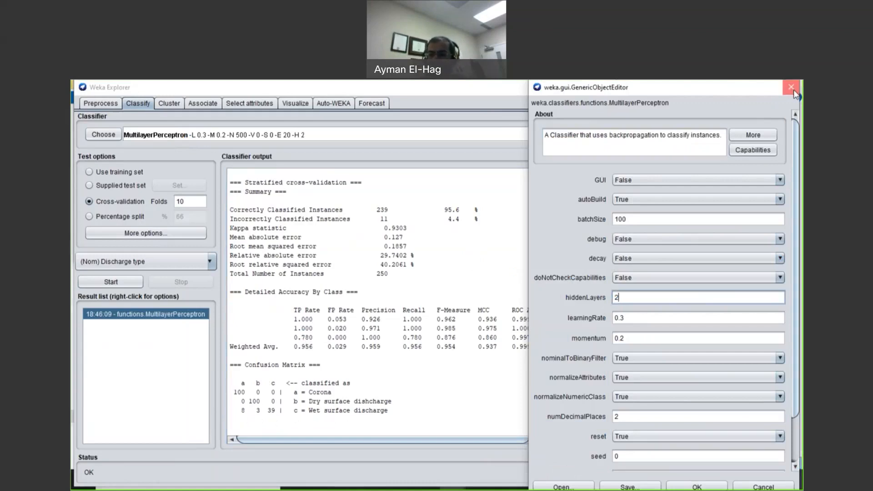
click(125, 284)
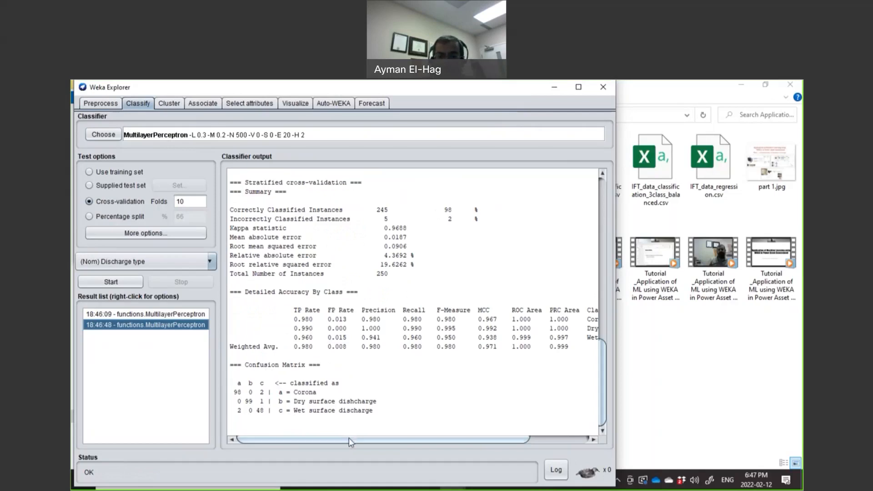
drag(351, 440, 366, 437)
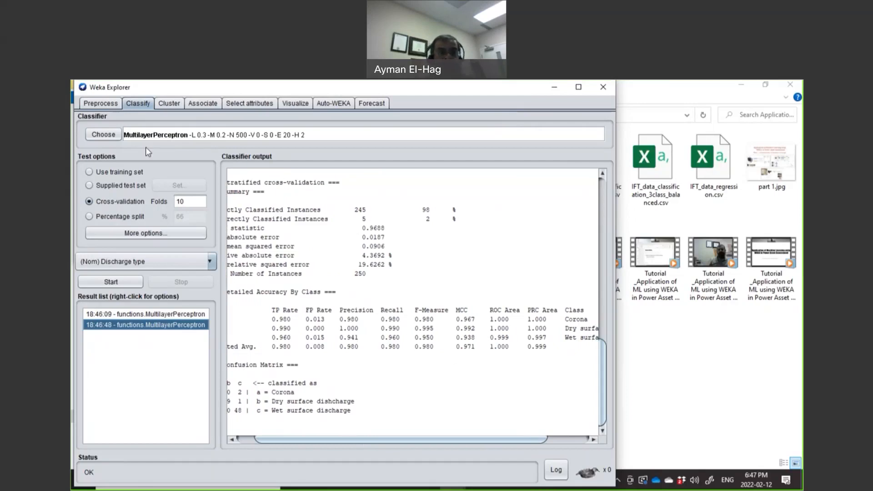
Step: Classify the discharge data with SMO, reaching 98% correct
click(102, 134)
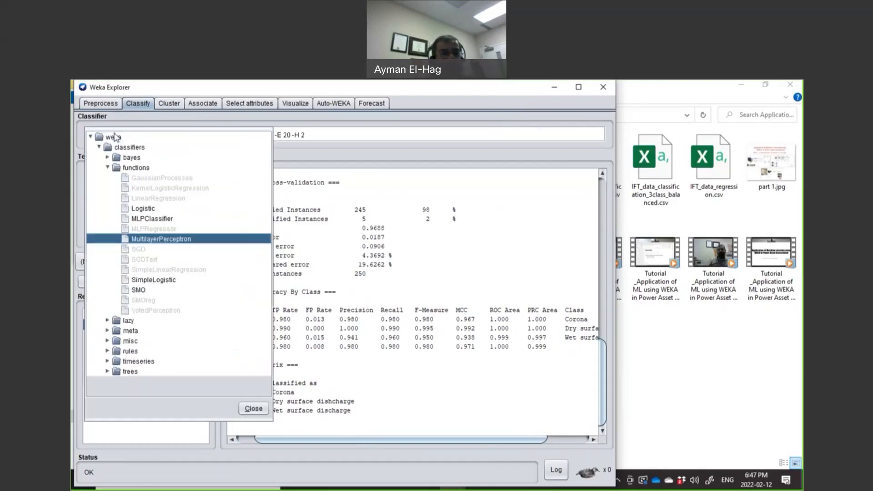
click(108, 168)
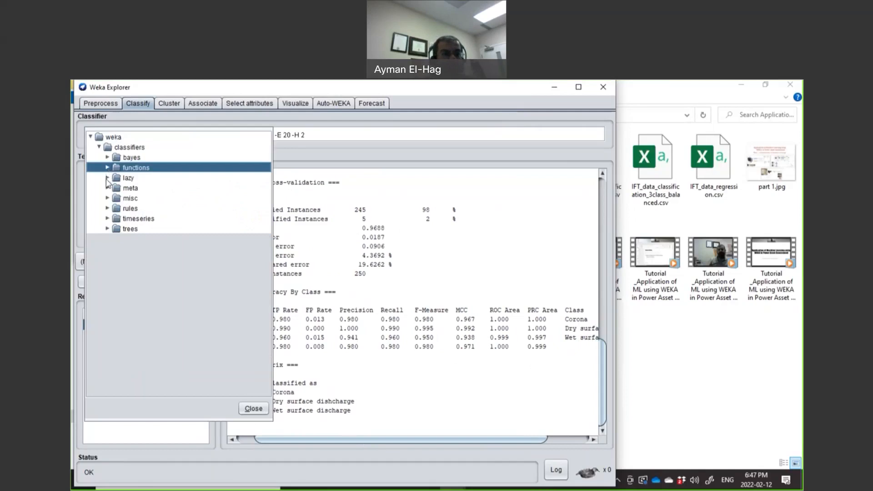
click(108, 168)
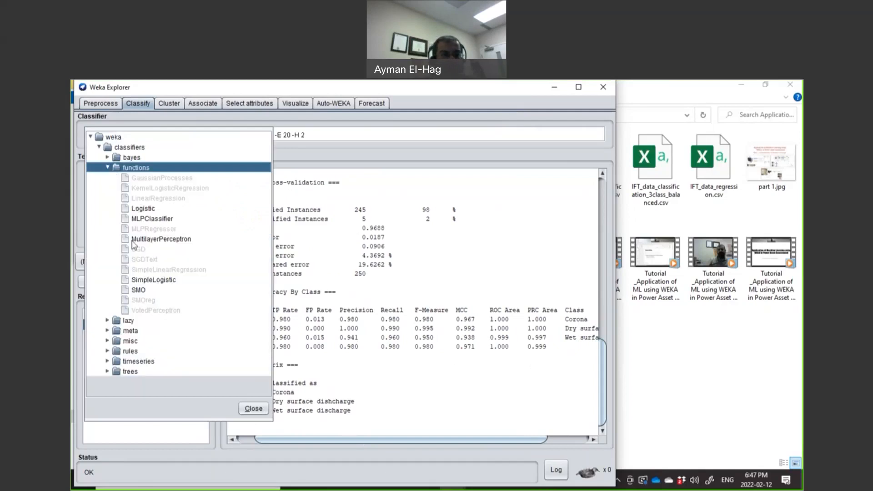
click(141, 290)
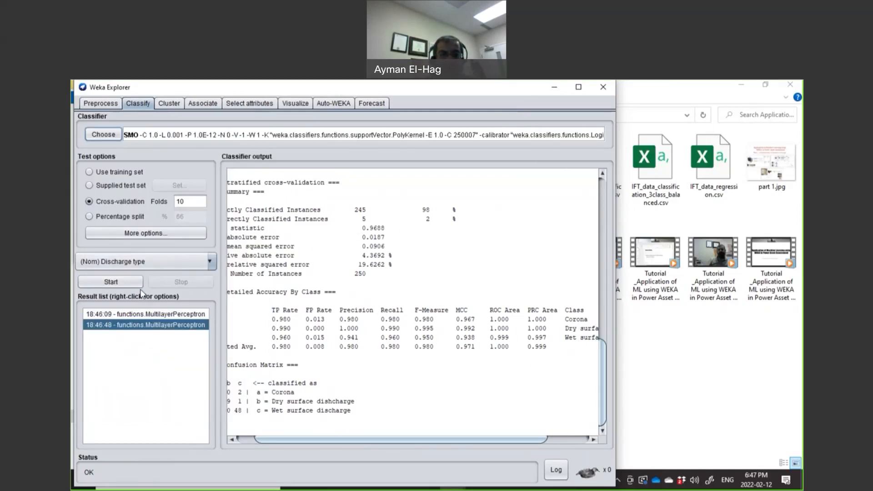
click(133, 282)
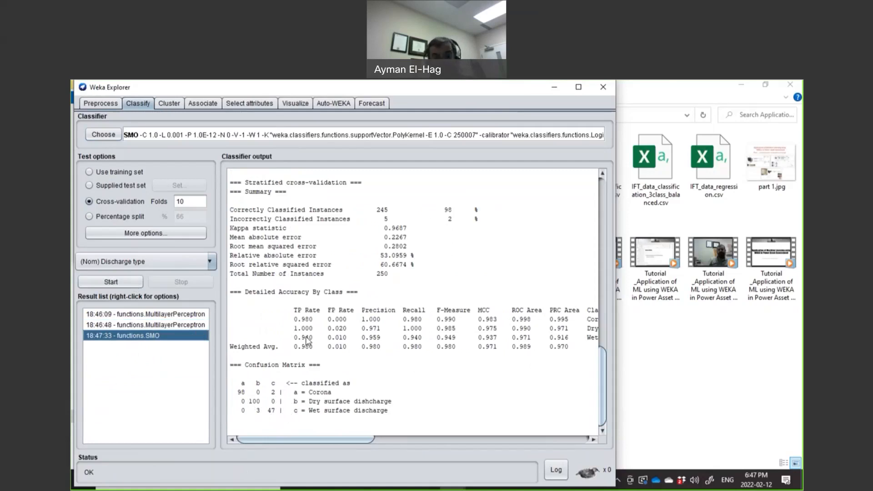
Step: Select lazy > IBk as the next classifier
click(96, 136)
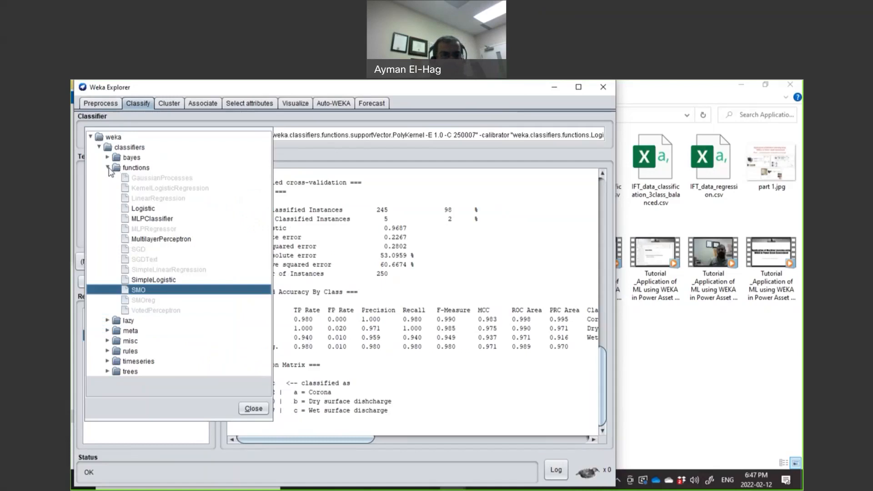
click(108, 168)
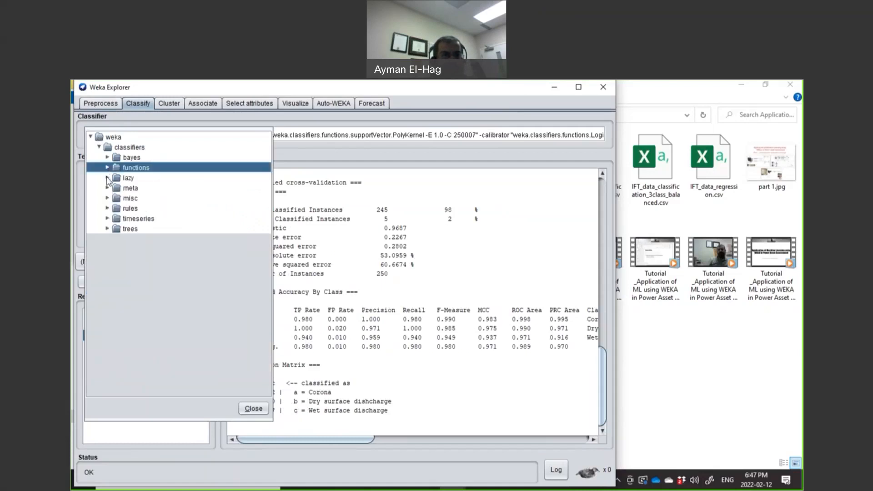
click(108, 179)
click(130, 189)
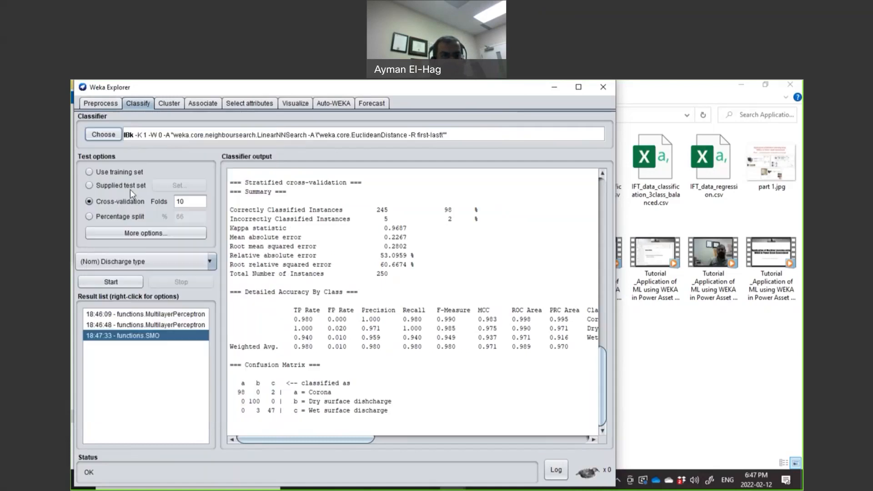
Step: Run IBk with defaults, then set KNN to 3 and rerun for 98.8% correct
click(118, 285)
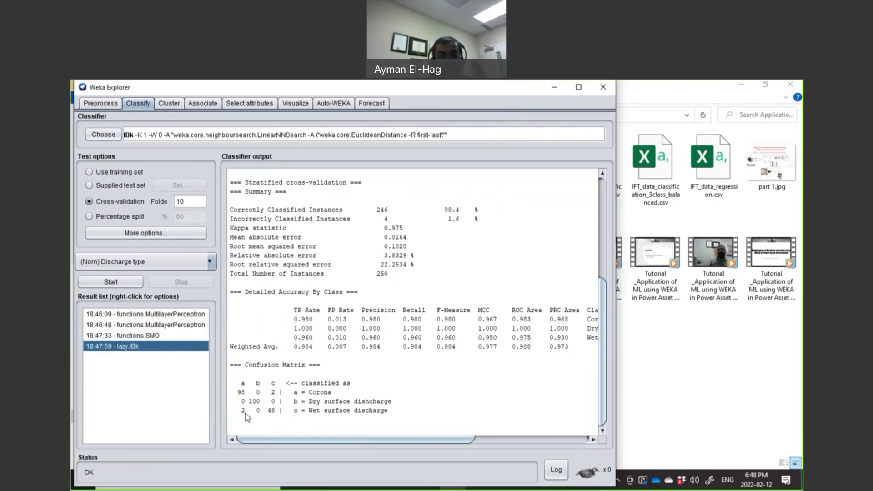
click(169, 135)
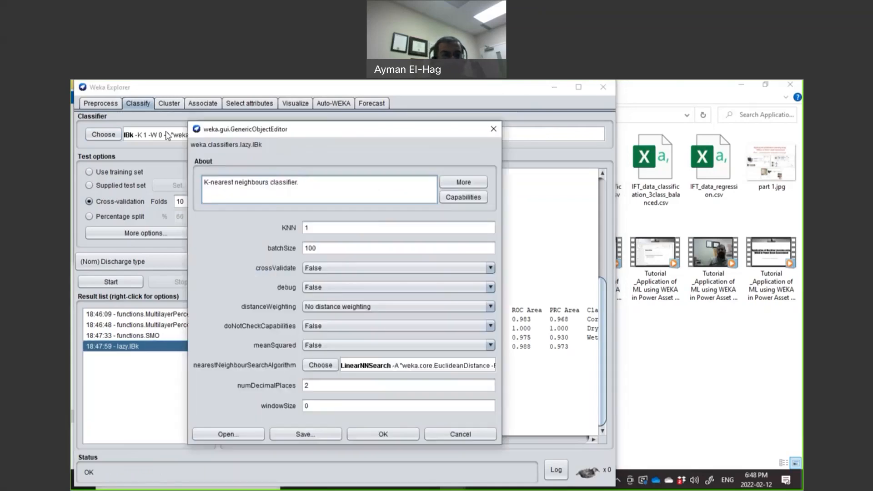
drag(314, 227, 299, 230)
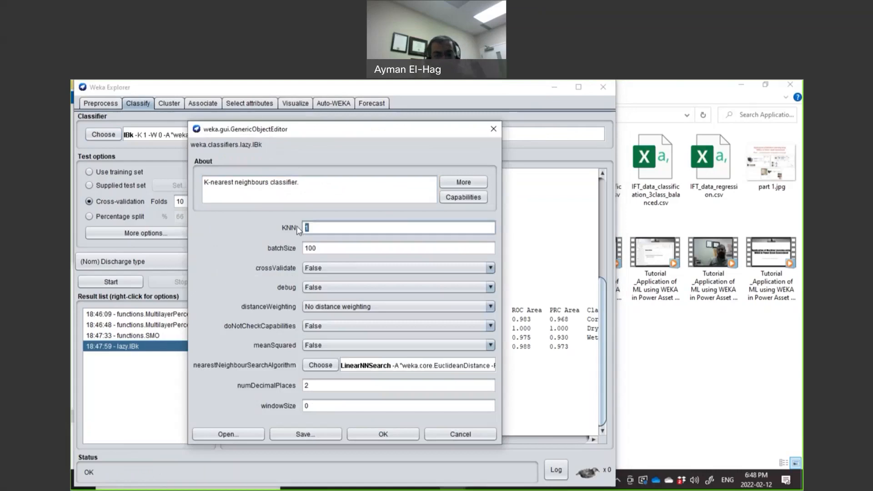
text(3)
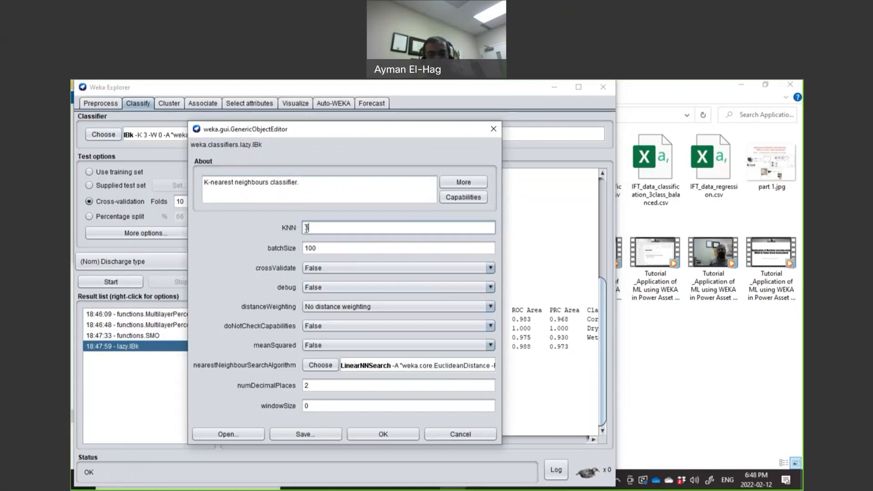
click(384, 434)
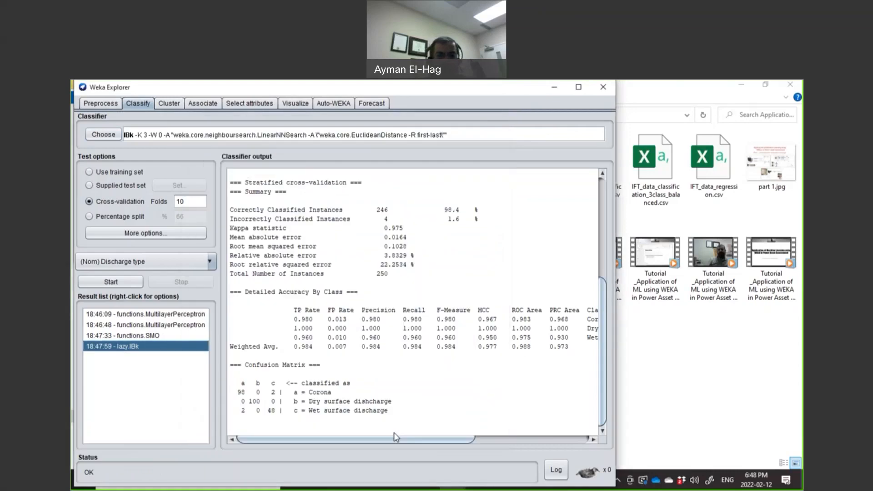
click(138, 284)
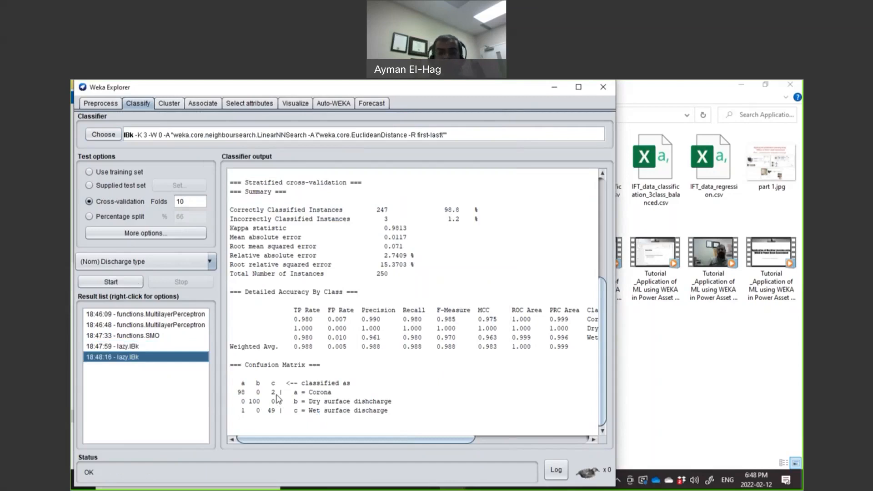
Step: Set IBk's KNN to 5 and rerun, reaching 248 of 250 (99.2%) correct
click(135, 138)
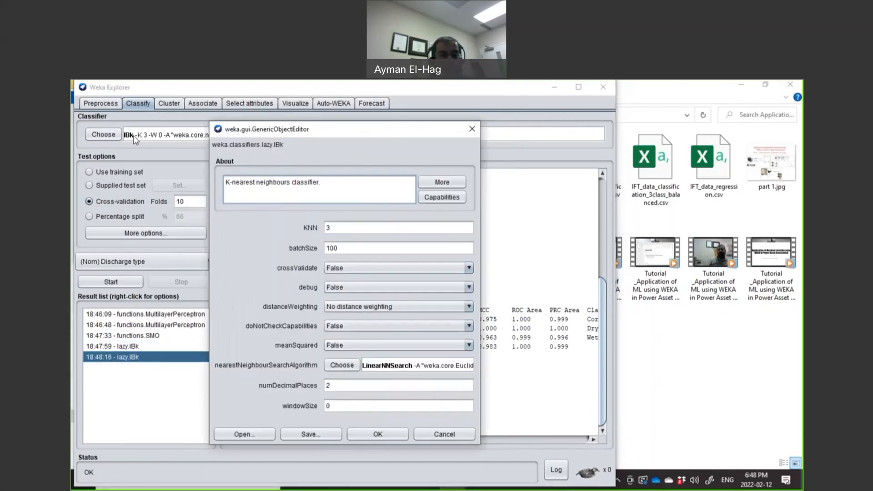
double_click(348, 227)
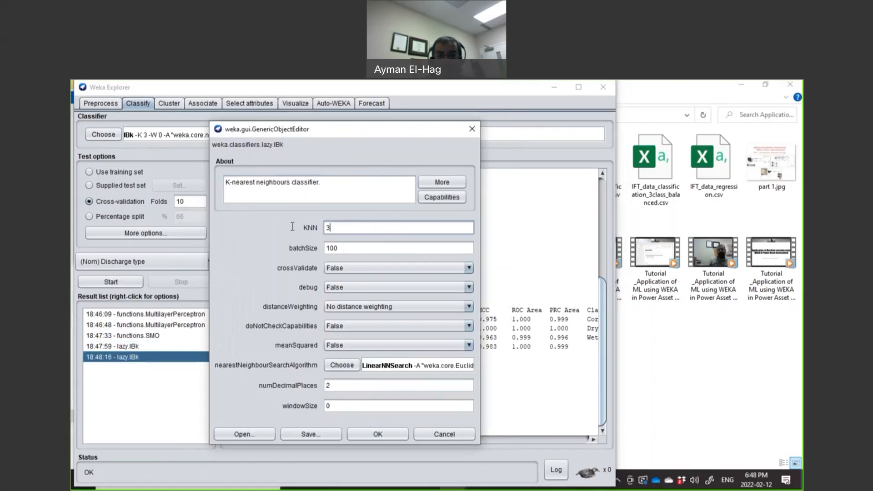
text(5)
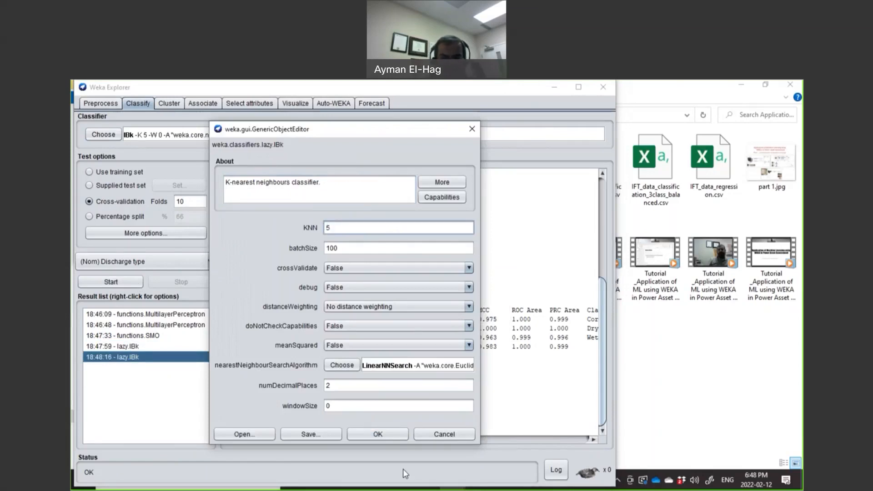
click(392, 437)
click(135, 285)
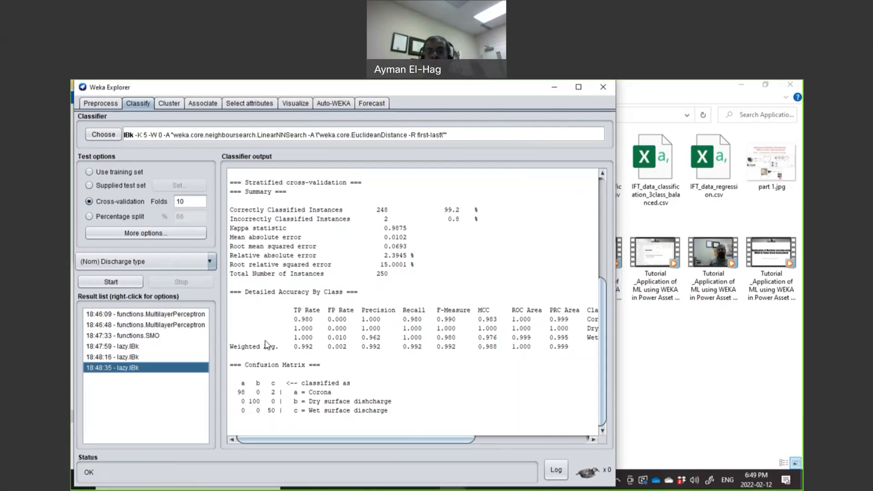
click(103, 137)
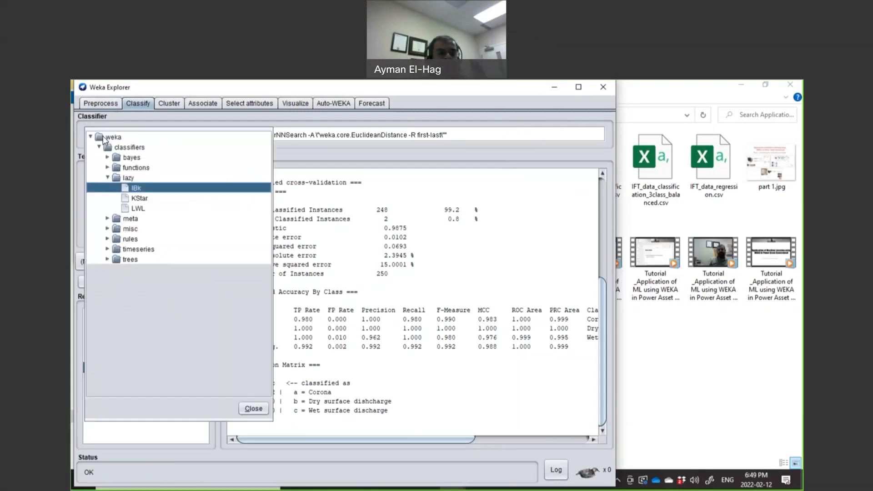
Step: Run the J48 tree classifier (244 of 250 correct) and inspect its default settings
click(108, 259)
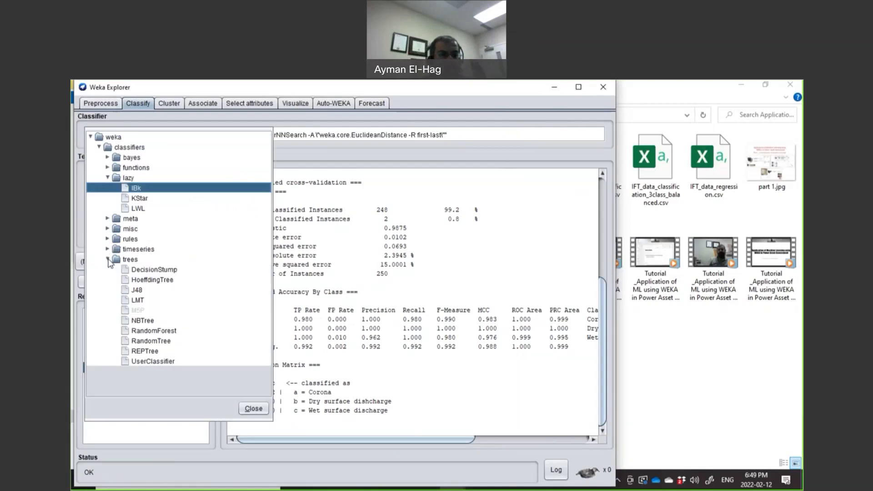
click(136, 291)
click(130, 281)
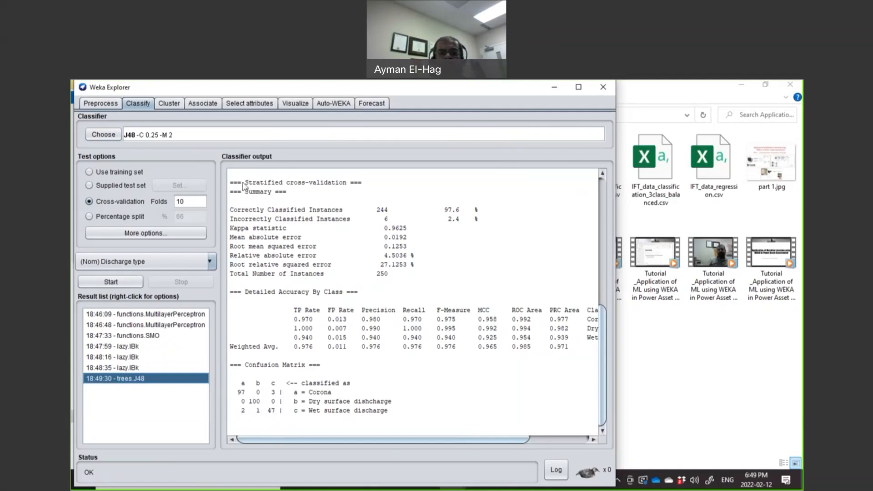
click(224, 137)
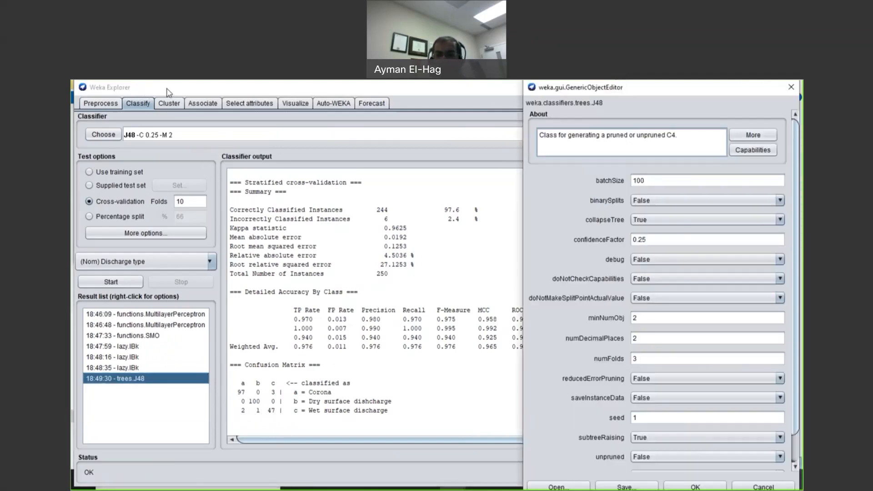
click(790, 87)
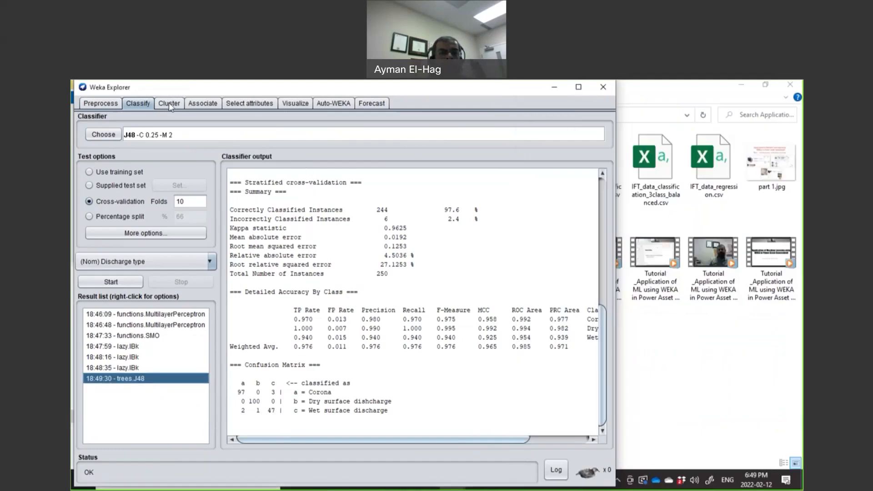
Step: Show the Visualize scatter-plot matrix and enlarge the 60Hz versus 120Hz plot
click(102, 108)
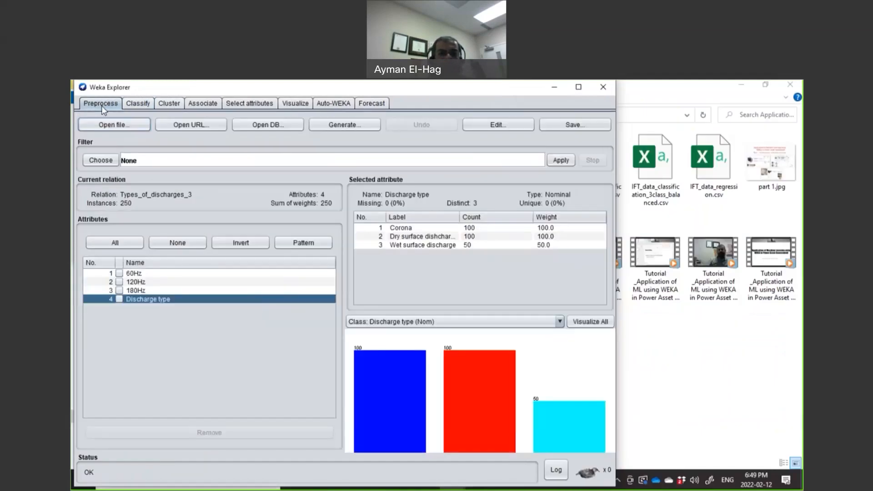
click(291, 108)
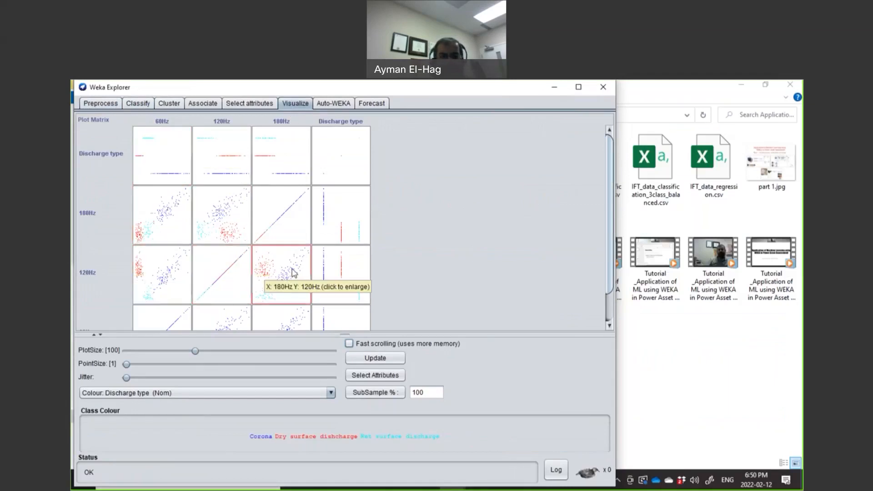
click(166, 272)
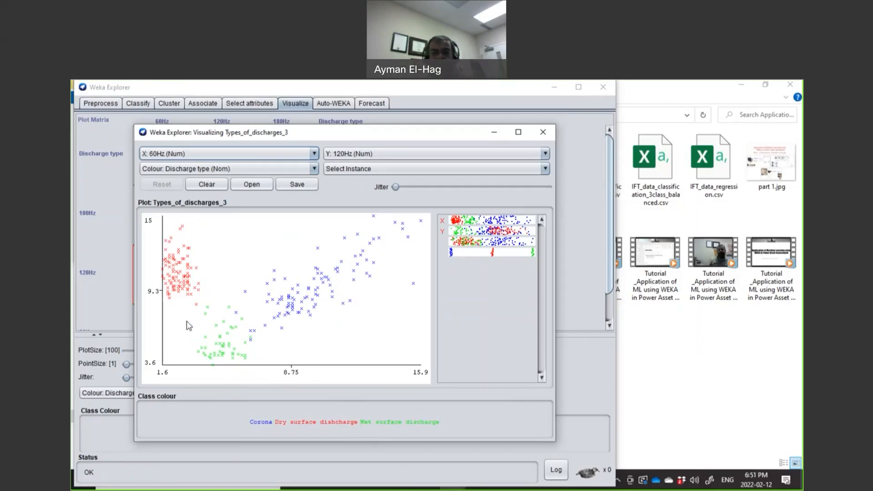
click(543, 132)
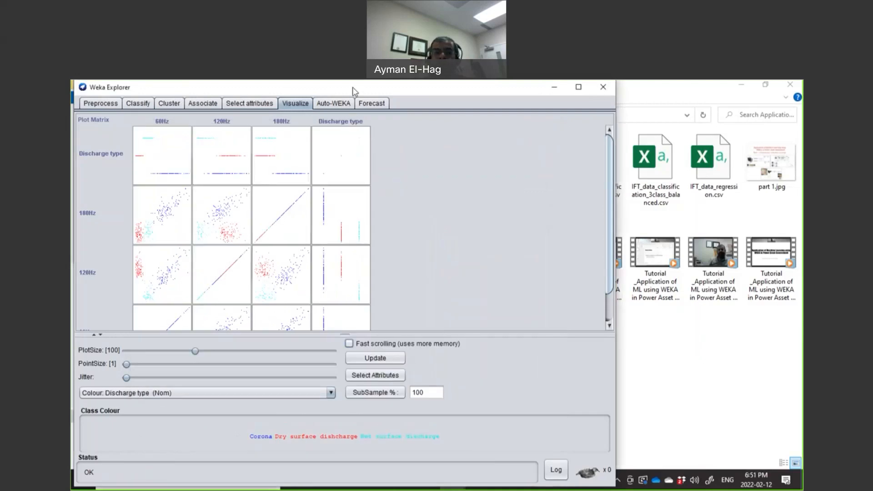
Step: Close Weka Explorer and bring the PowerPoint presentation to the front
drag(138, 88, 172, 121)
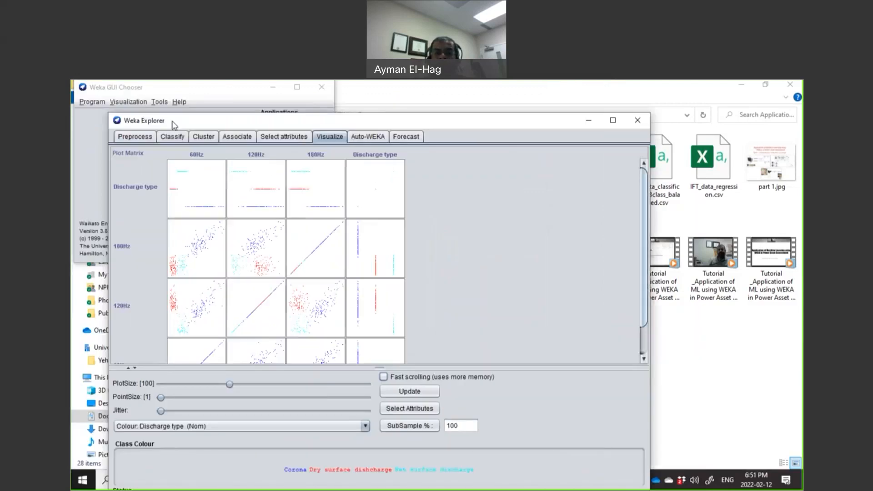
click(637, 120)
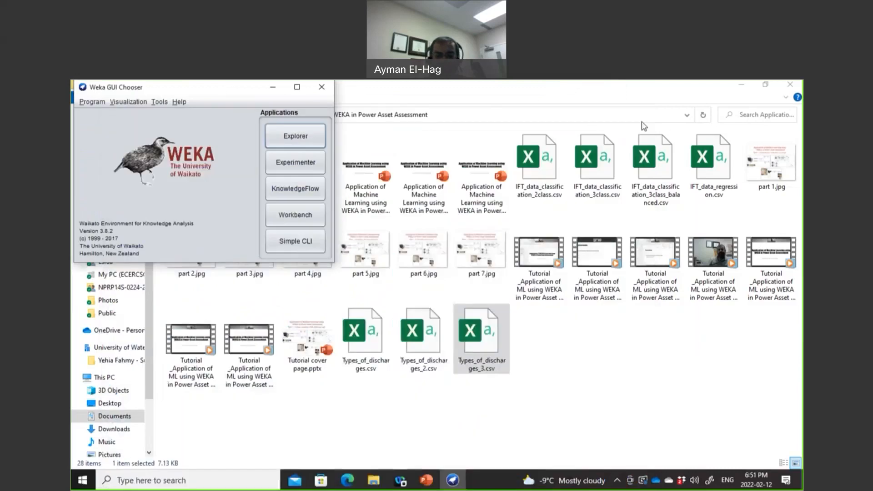
click(428, 481)
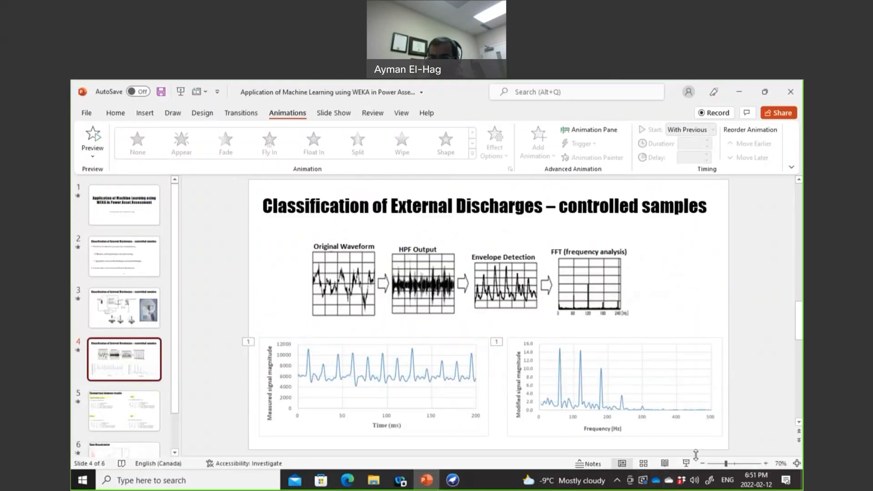
Step: Run the slide show to the Comparison between results slide and pen a check beside KNN-5
click(687, 464)
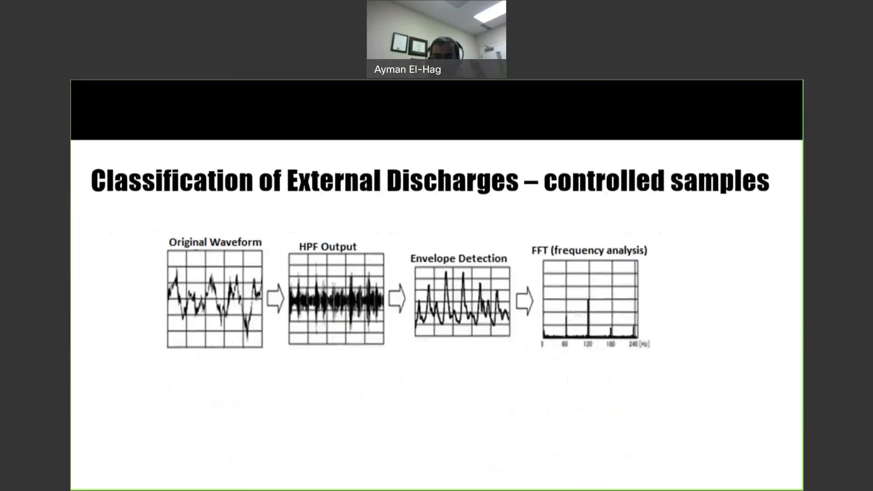
key(Right)
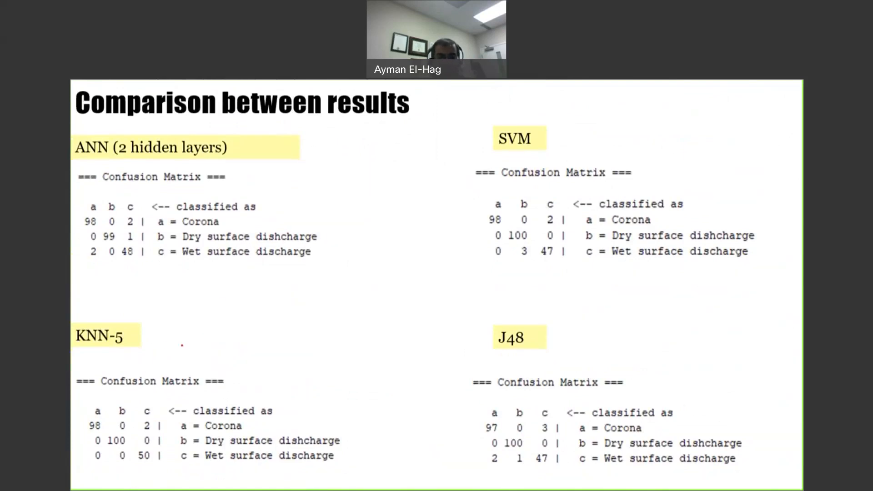
drag(146, 337, 172, 331)
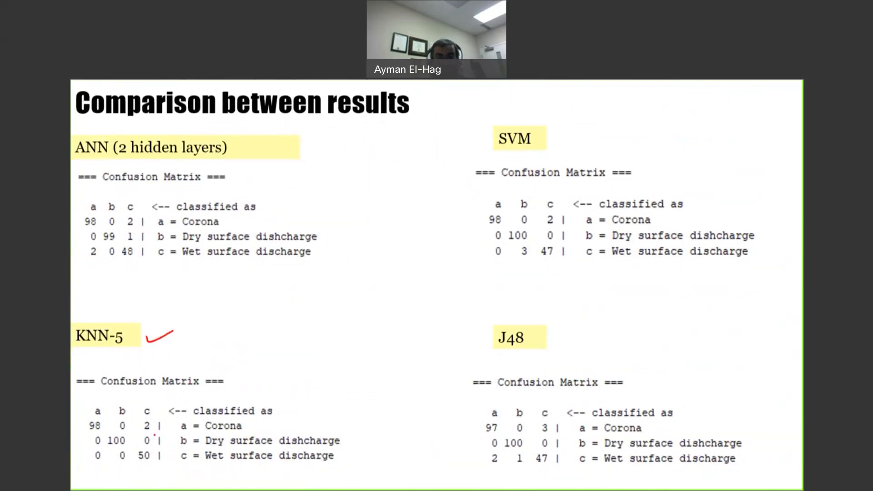